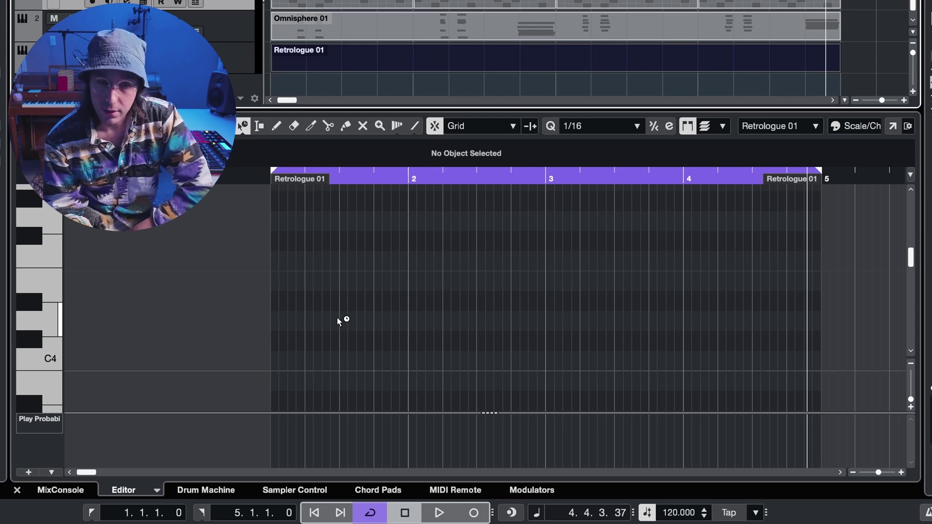
Add sixteenth notes G3 and D4 to bar 1 of the Retrologue 01 part, audition them, and move both two beats later.
{"action": "scroll", "coordinate": [337, 317], "scroll_direction": "down", "scroll_amount": 3}
{"action": "double_click", "coordinate": [300, 344]}
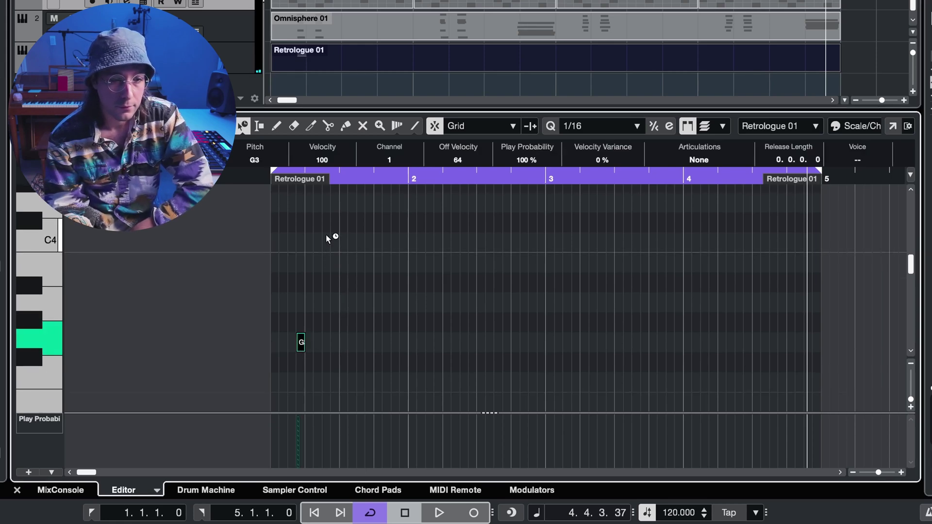
{"action": "double_click", "coordinate": [317, 202]}
{"action": "left_click", "coordinate": [321, 508]}
{"action": "key", "text": "space"}
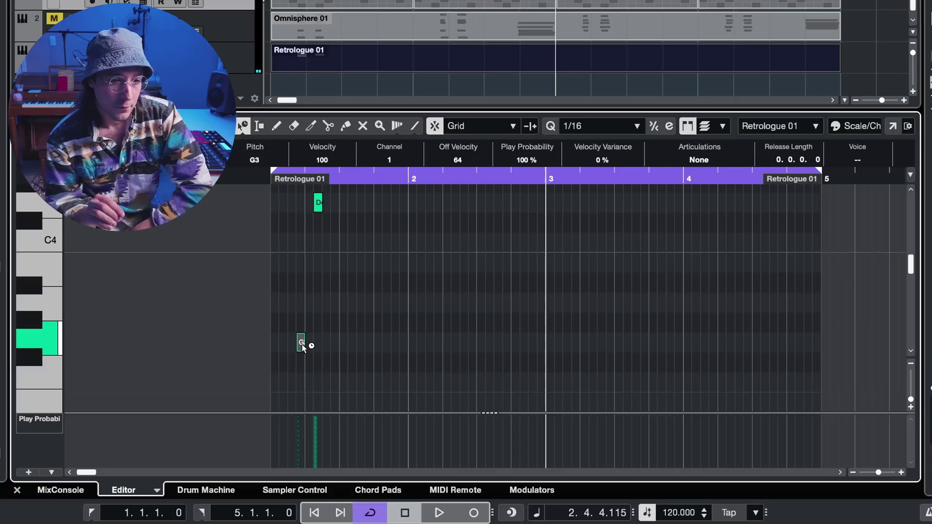
{"action": "left_click_drag", "start_coordinate": [309, 345], "coordinate": [375, 350]}
{"action": "left_click_drag", "start_coordinate": [320, 203], "coordinate": [388, 203]}
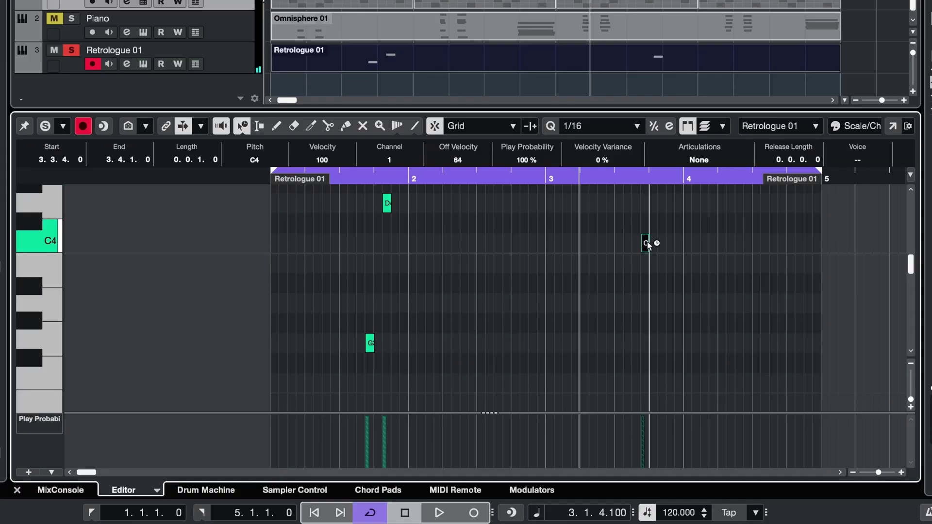
Add sixteenth notes C4 at 3.3.4 and F4 at 3.4.2 near the end of bar 3 and audition the part.
{"action": "scroll", "coordinate": [649, 242], "scroll_direction": "up", "scroll_amount": 3}
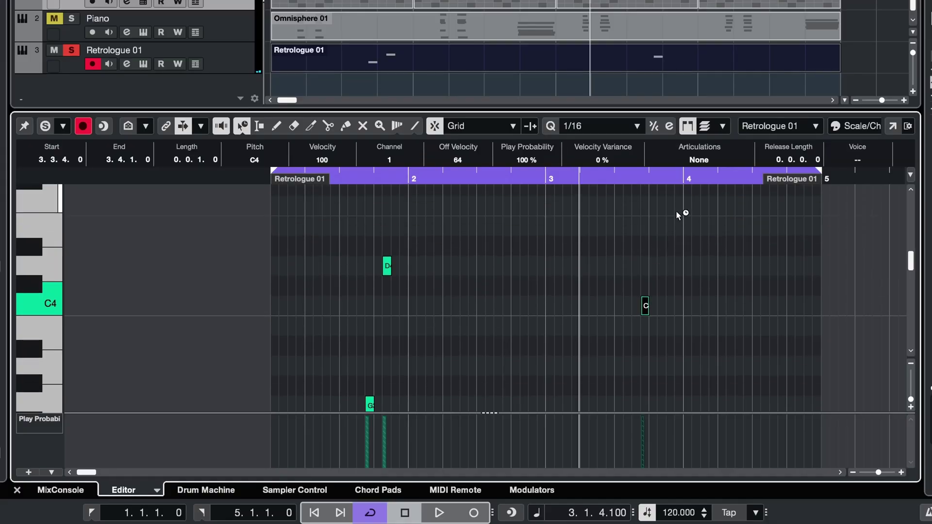
{"action": "double_click", "coordinate": [661, 206]}
{"action": "key", "text": "space"}
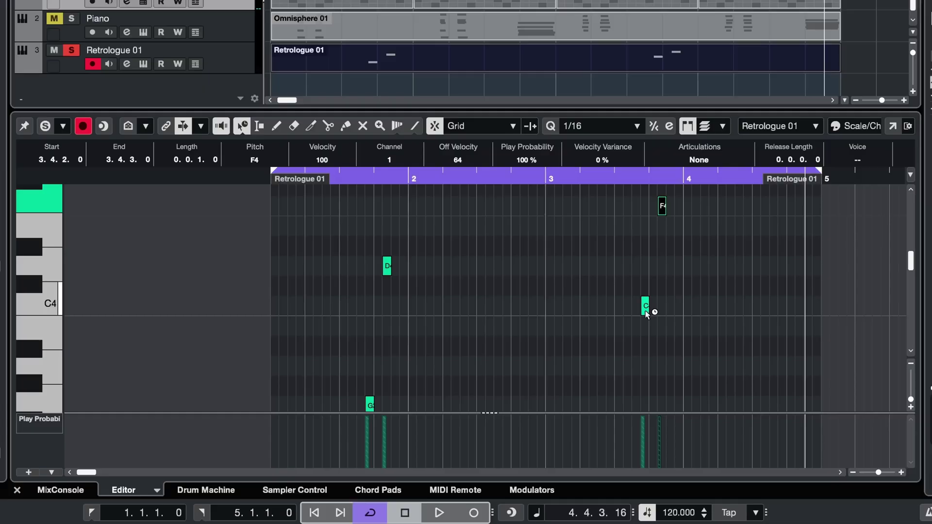
Swap the timing of the bar 3 notes so F4 plays at 3.3.4 and C4 at 3.4.2, and play from the start.
{"action": "mouse_move", "coordinate": [648, 308]}
{"action": "left_mouse_down"}
{"action": "mouse_move", "coordinate": [646, 207]}
{"action": "mouse_move", "coordinate": [663, 309]}
{"action": "left_mouse_up"}
{"action": "left_click", "coordinate": [313, 513]}
{"action": "key", "text": "space"}
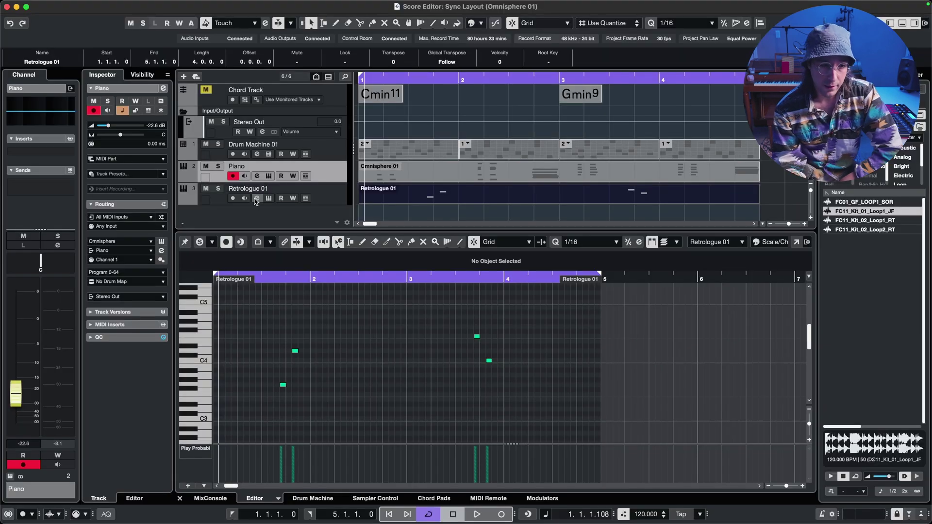
Load the StudioDelay effect into the first insert slot of the Retrologue 01 channel.
{"action": "left_click", "coordinate": [257, 199]}
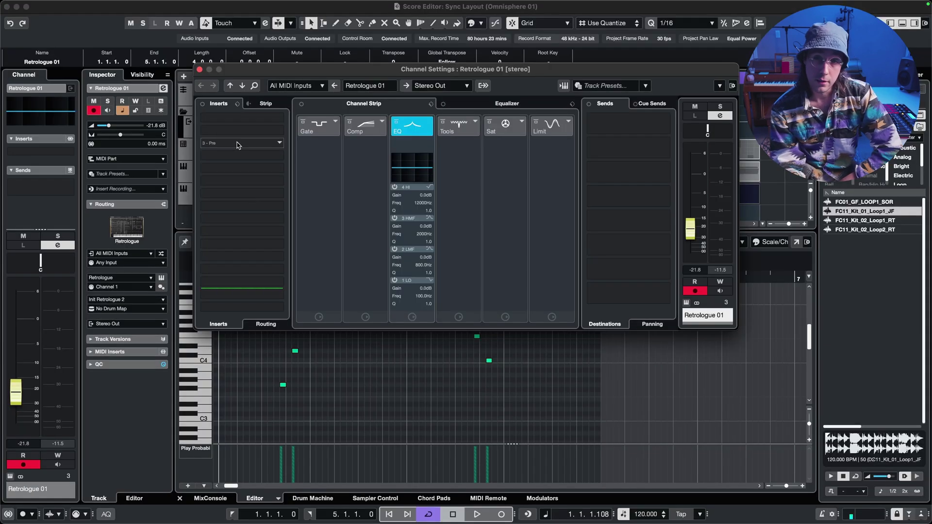
{"action": "left_click", "coordinate": [268, 119]}
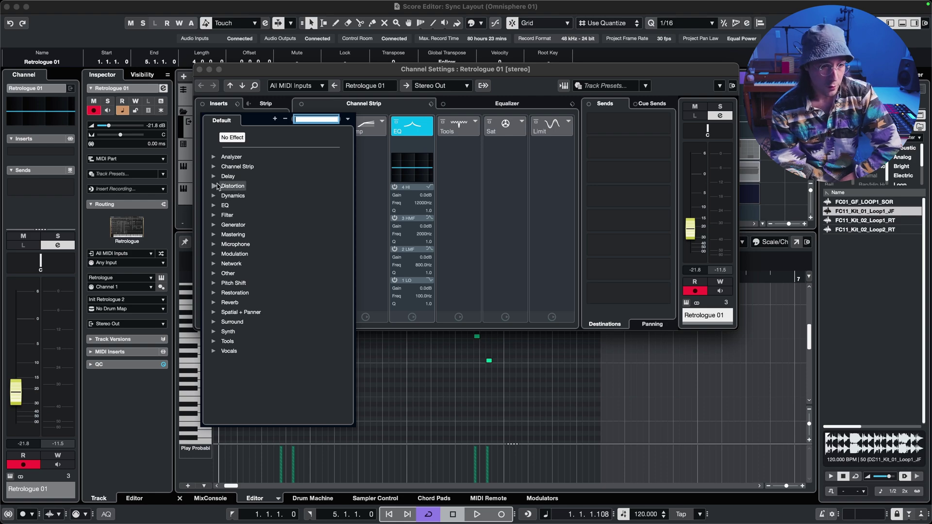
{"action": "left_click", "coordinate": [214, 176]}
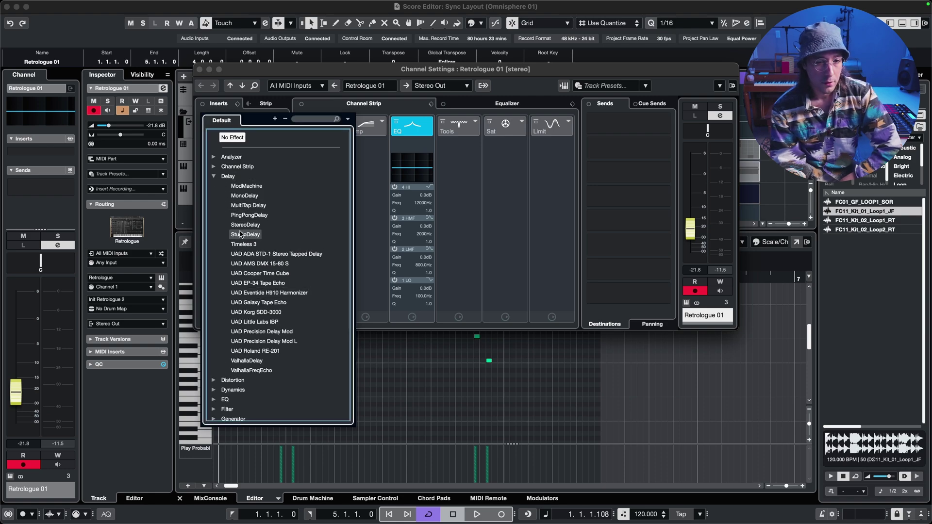
{"action": "left_click", "coordinate": [241, 235]}
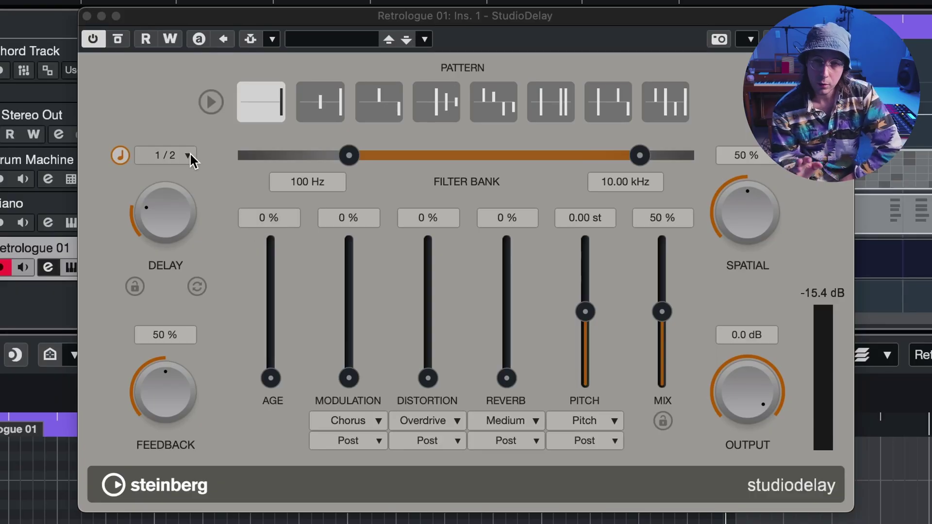
Try tempo-synced delay times of 1/4 and 1/8 in StudioDelay, returning to 1/4.
{"action": "left_click", "coordinate": [190, 152]}
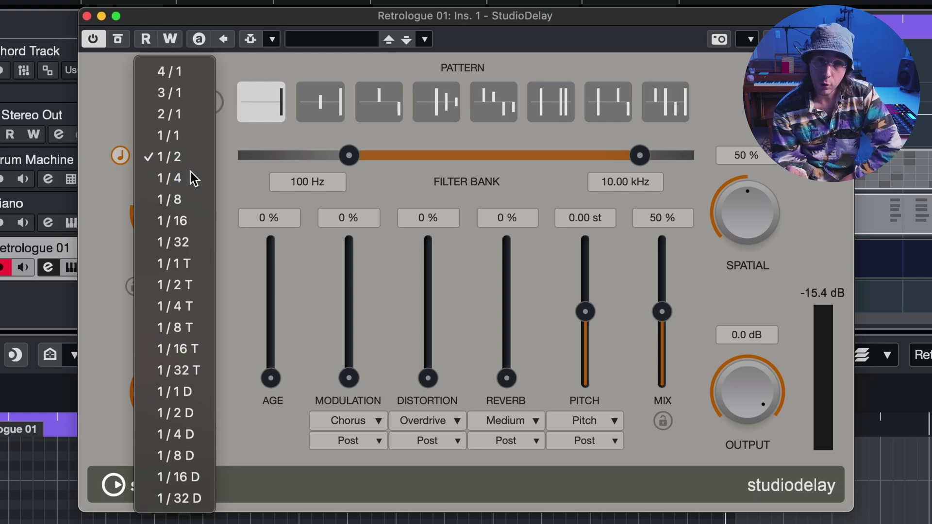
{"action": "left_click", "coordinate": [190, 172]}
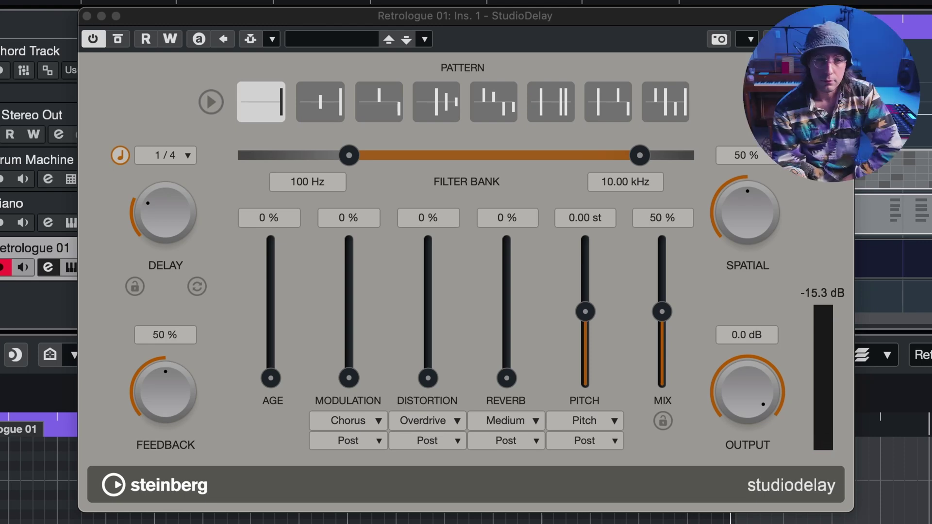
{"action": "left_click", "coordinate": [174, 155]}
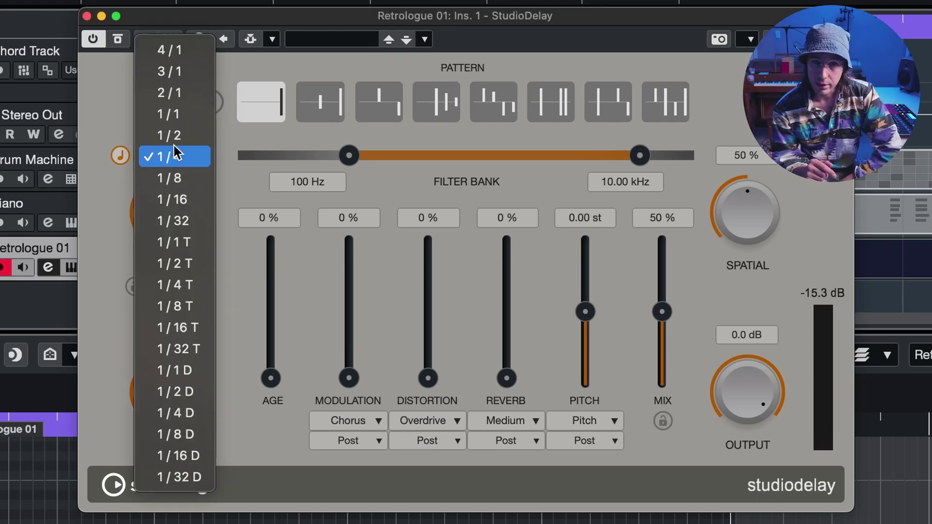
{"action": "left_click", "coordinate": [174, 177]}
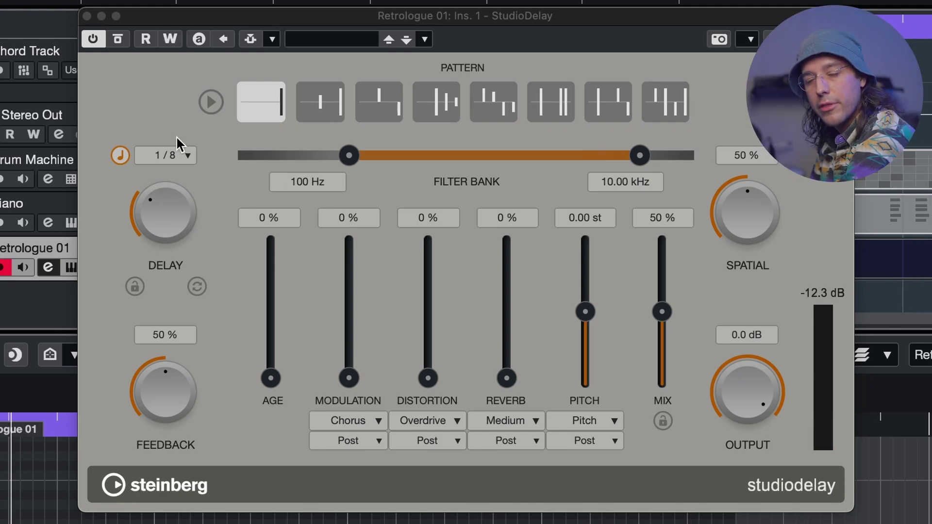
{"action": "left_click", "coordinate": [176, 155]}
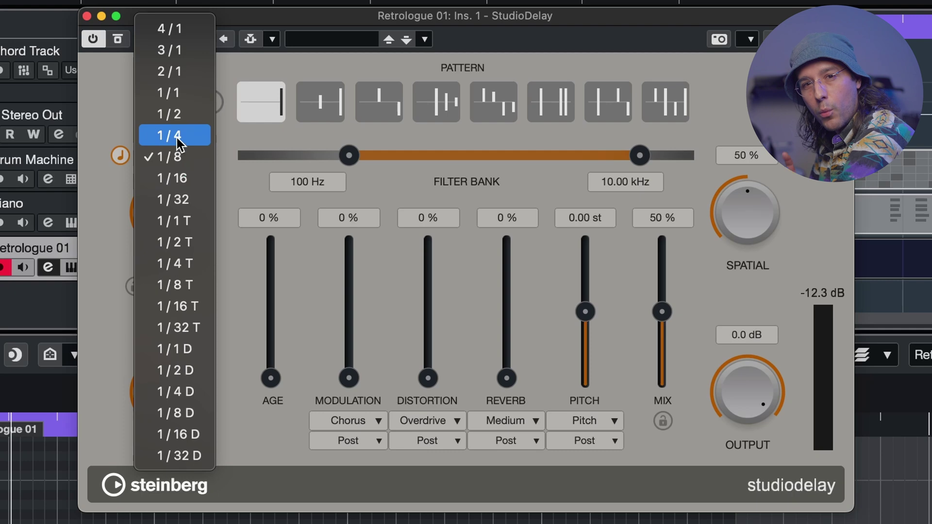
{"action": "left_click", "coordinate": [133, 150]}
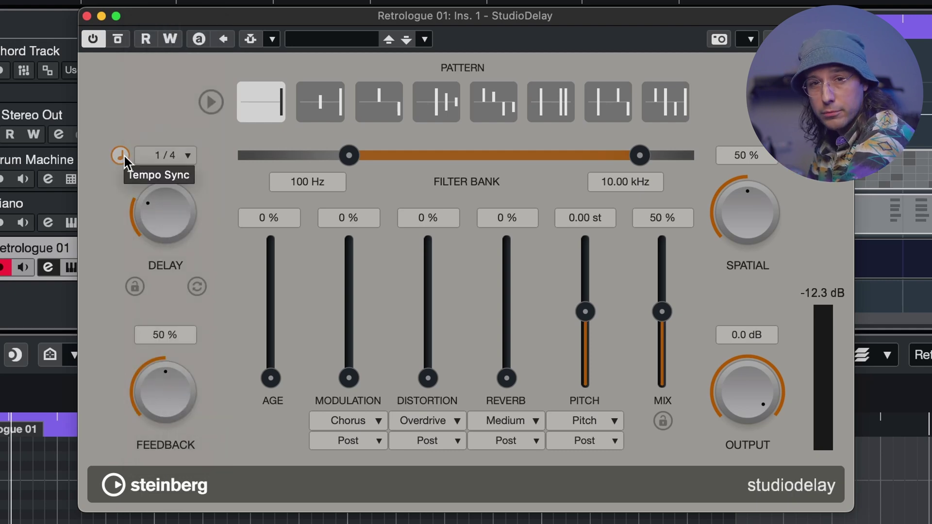
Audition a dotted quarter-note delay (1/4 D), then set StudioDelay's delay time to a dotted eighth note (1/8 D).
{"action": "left_click", "coordinate": [183, 155]}
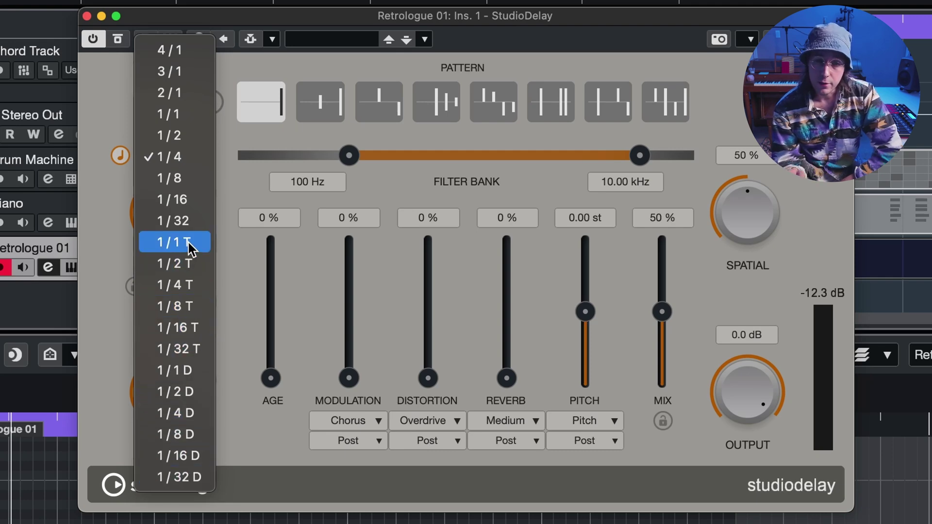
{"action": "left_click", "coordinate": [192, 418]}
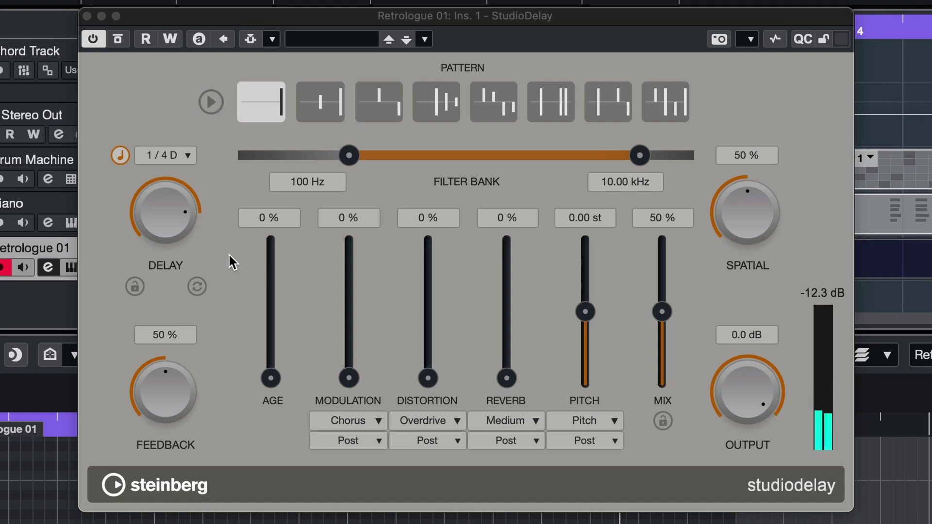
{"action": "left_click", "coordinate": [187, 155]}
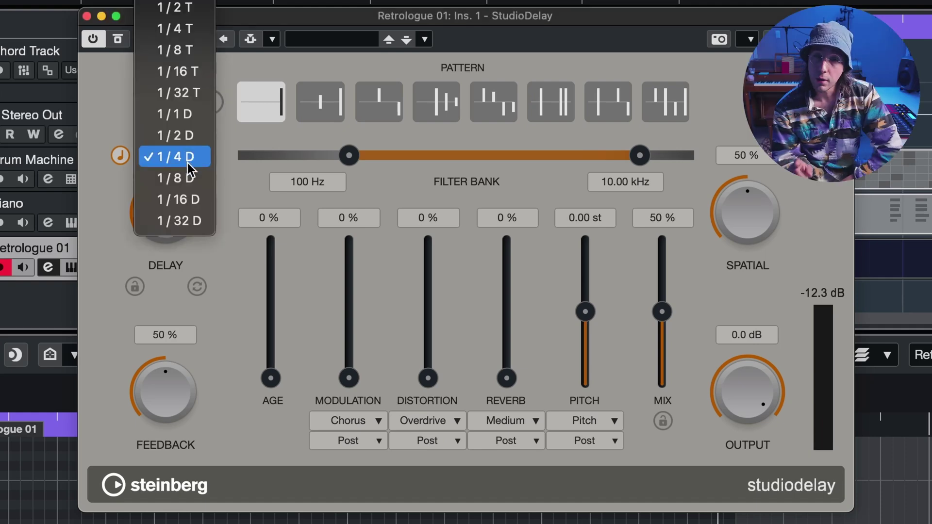
{"action": "left_click", "coordinate": [174, 178]}
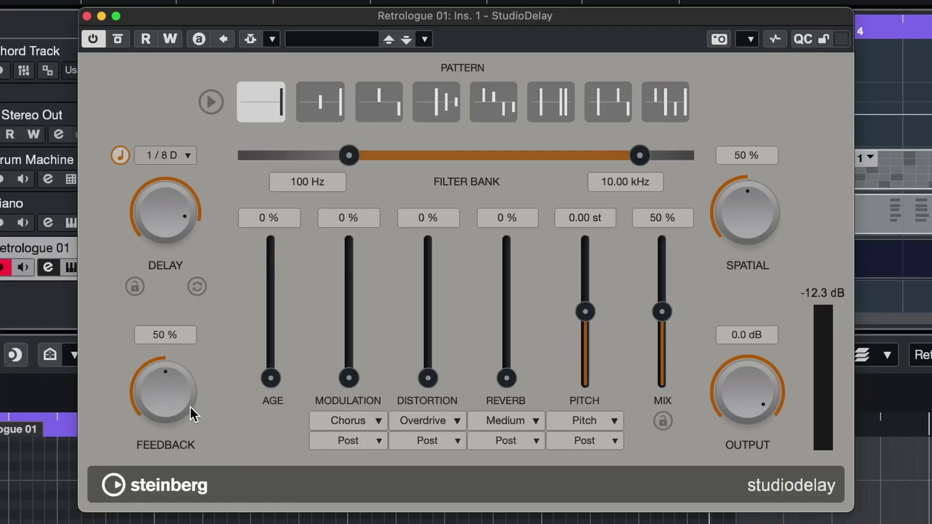
Raise StudioDelay's feedback to 90% and audition the Age effect, returning it to 0%.
{"action": "left_click_drag", "start_coordinate": [189, 406], "coordinate": [189, 356]}
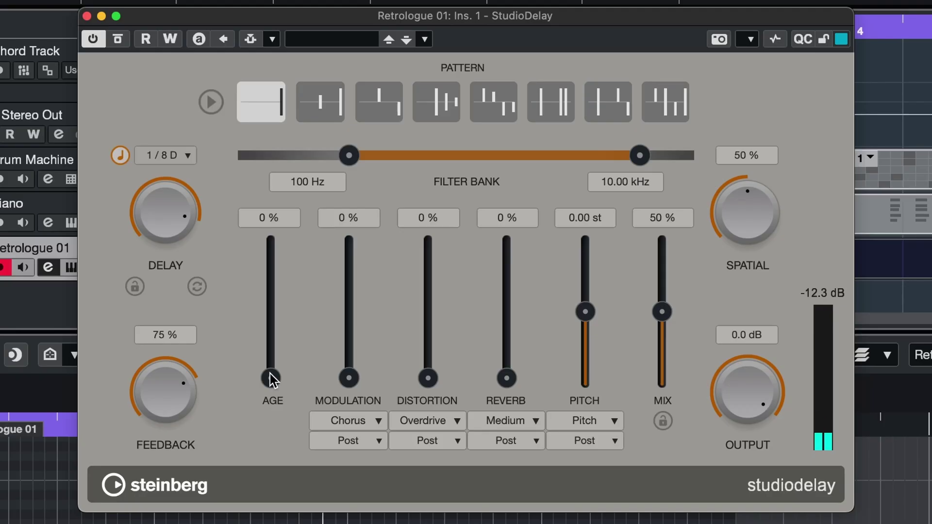
{"action": "left_click_drag", "start_coordinate": [270, 373], "coordinate": [269, 186]}
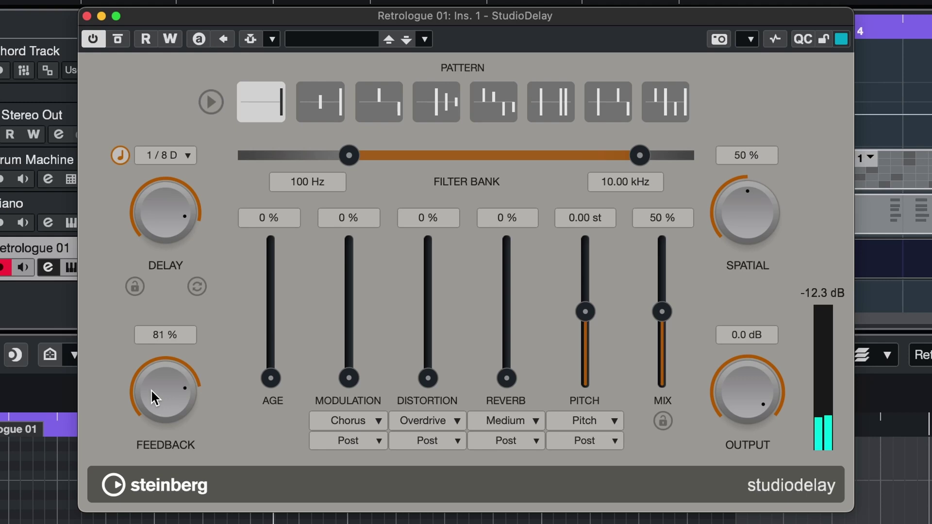
{"action": "left_click_drag", "start_coordinate": [152, 392], "coordinate": [150, 372]}
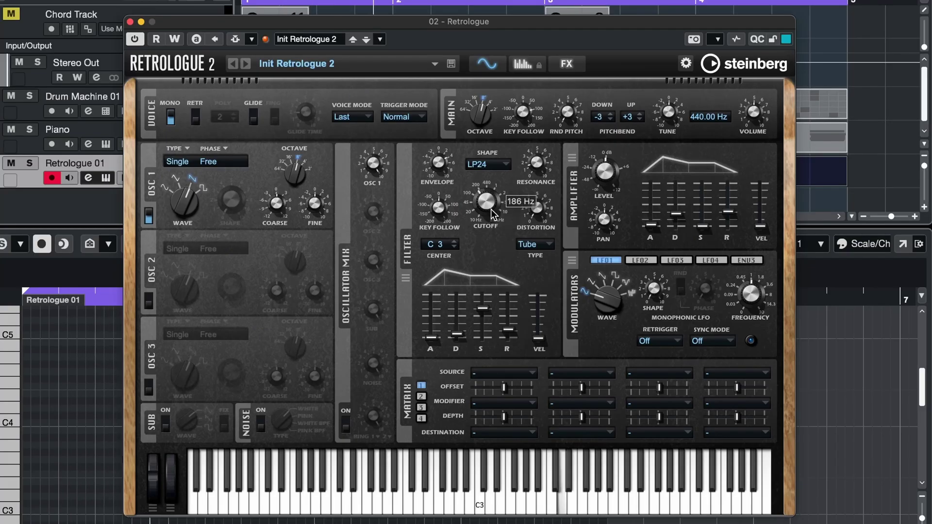
Adjust the Retrologue synth's filter cutoff and lower its resonance to about 11.
{"action": "left_click_drag", "start_coordinate": [493, 210], "coordinate": [491, 217]}
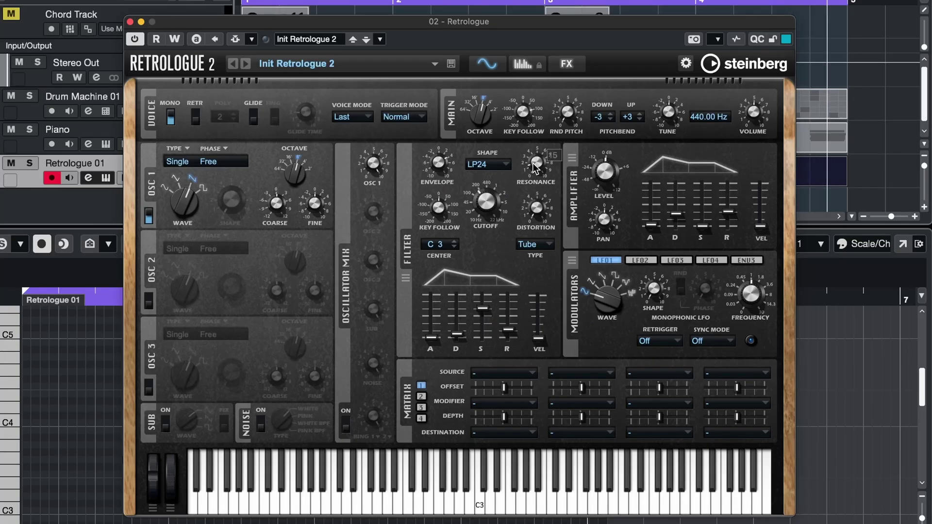
{"action": "left_click_drag", "start_coordinate": [535, 167], "coordinate": [537, 174]}
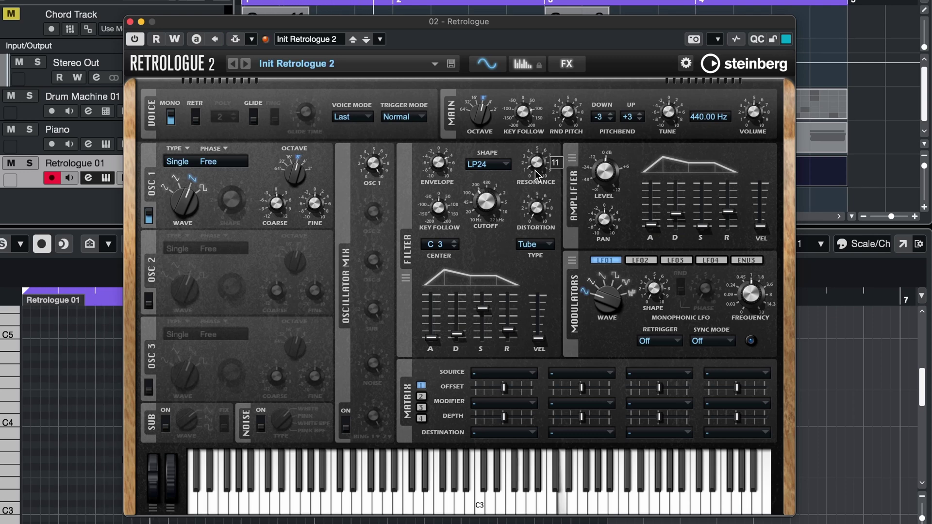
{"action": "left_click_drag", "start_coordinate": [491, 203], "coordinate": [493, 206]}
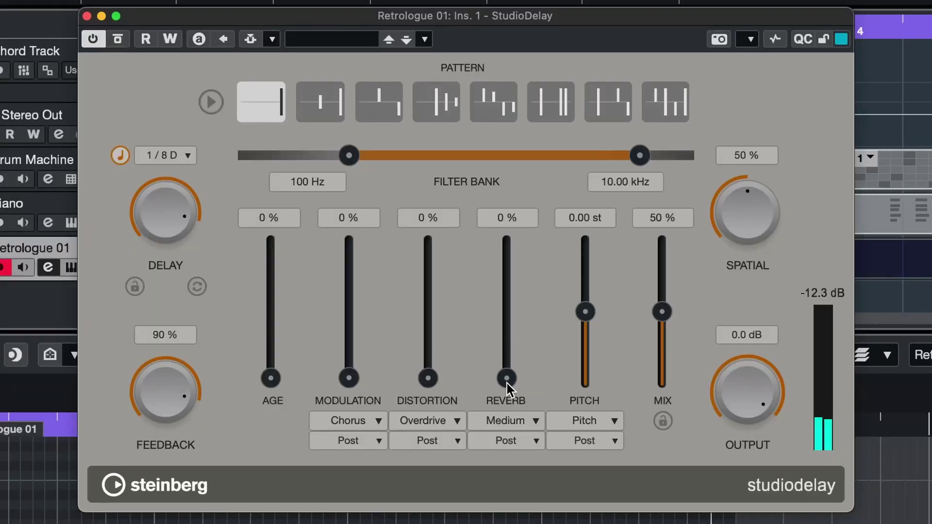
Set StudioDelay's reverb to 30% and raise its mix to 59%.
{"action": "left_click_drag", "start_coordinate": [507, 384], "coordinate": [501, 347]}
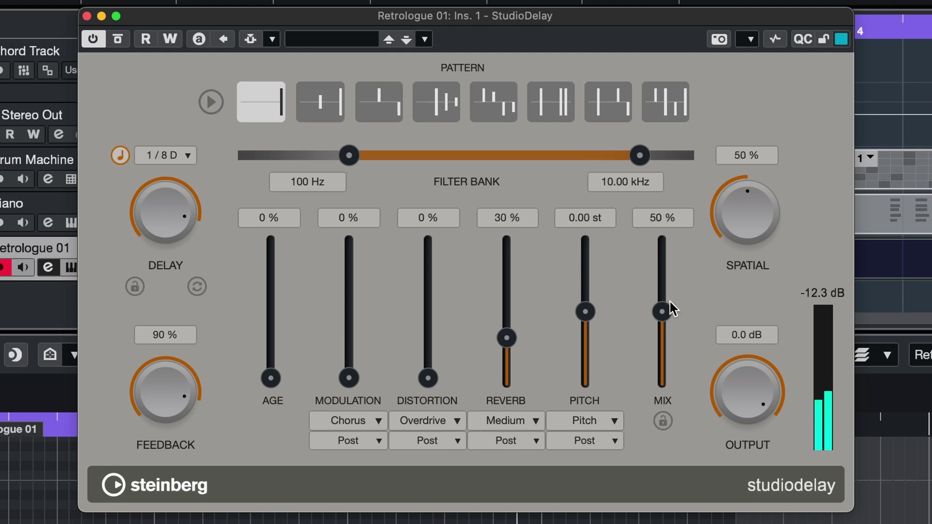
{"action": "left_click_drag", "start_coordinate": [664, 306], "coordinate": [664, 304]}
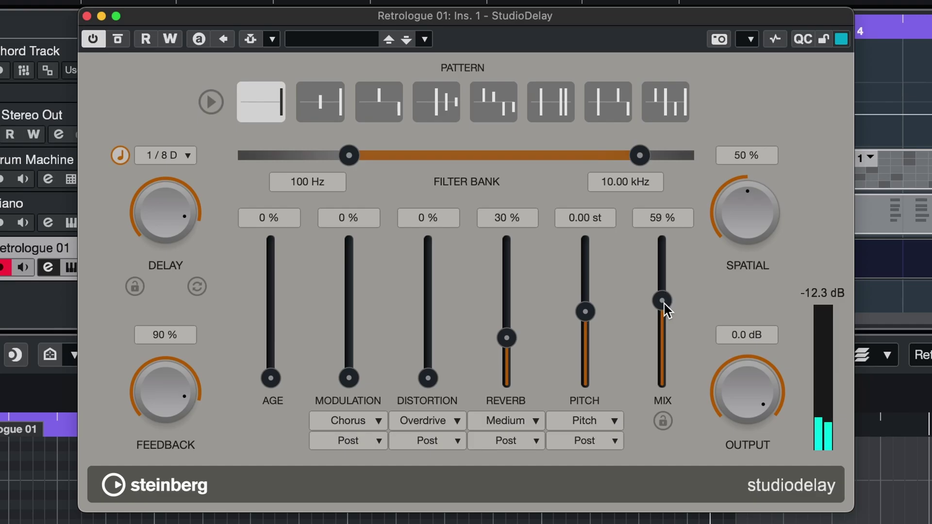